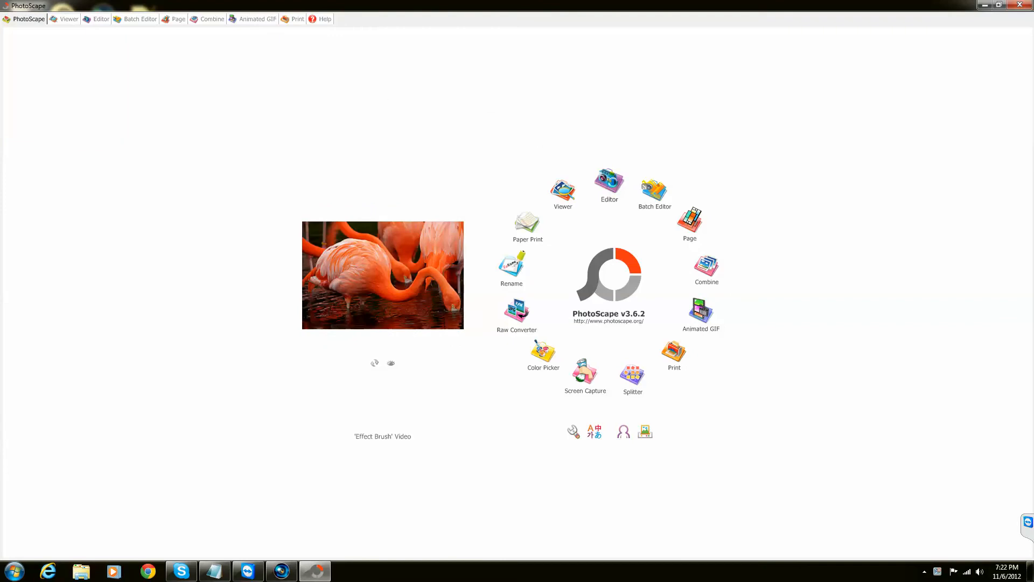
Step: Open the photo _MG_6993.JPG in the Editor and start the Bloom effect, keeping its dialog clear of the woman's face
{"action": "left_click", "coordinate": [617, 186]}
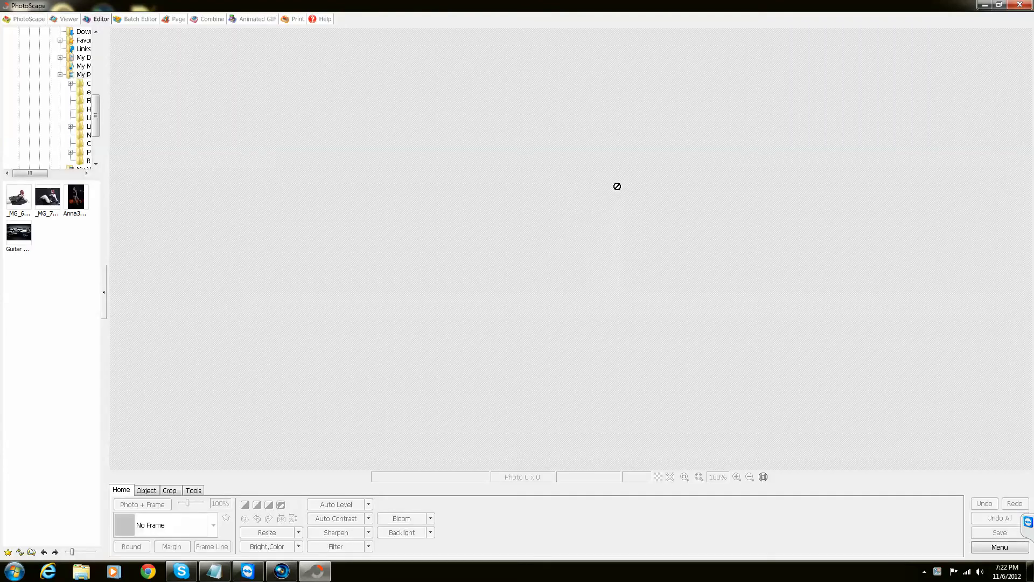
{"action": "left_click", "coordinate": [14, 201]}
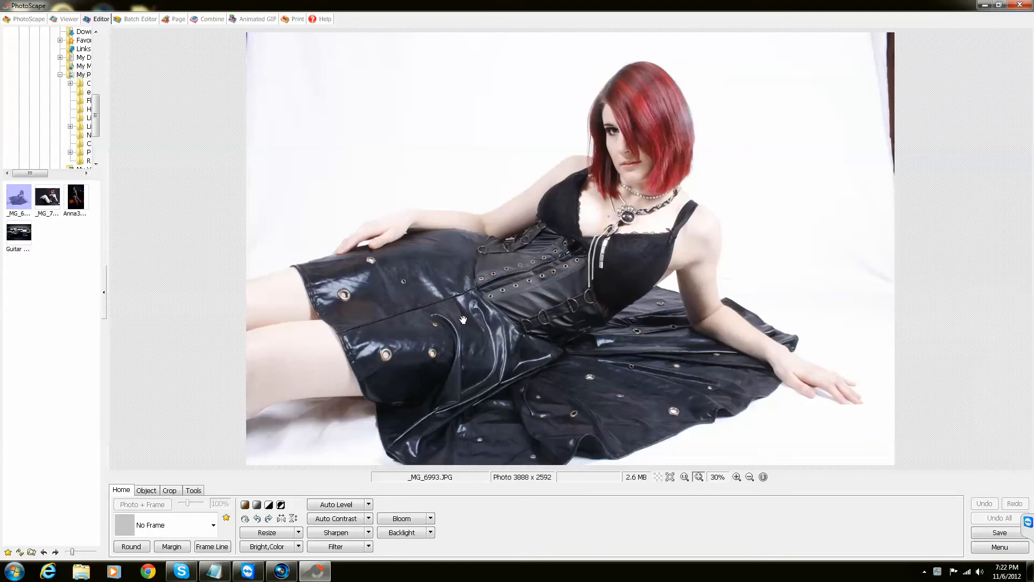
{"action": "left_click", "coordinate": [409, 518]}
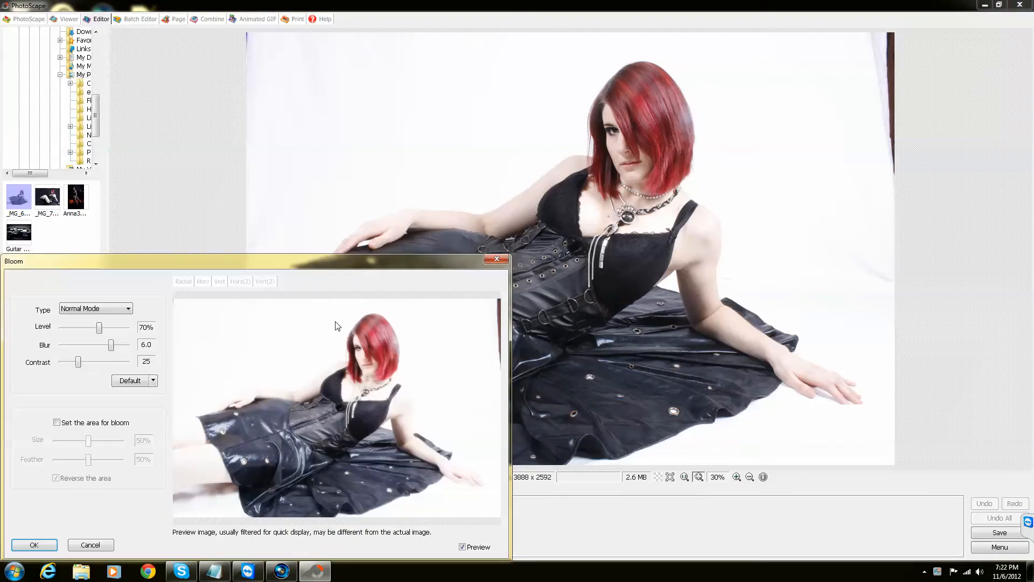
{"action": "mouse_move", "coordinate": [317, 263]}
{"action": "left_mouse_down"}
{"action": "mouse_move", "coordinate": [372, 205]}
{"action": "mouse_move", "coordinate": [380, 93]}
{"action": "left_mouse_up"}
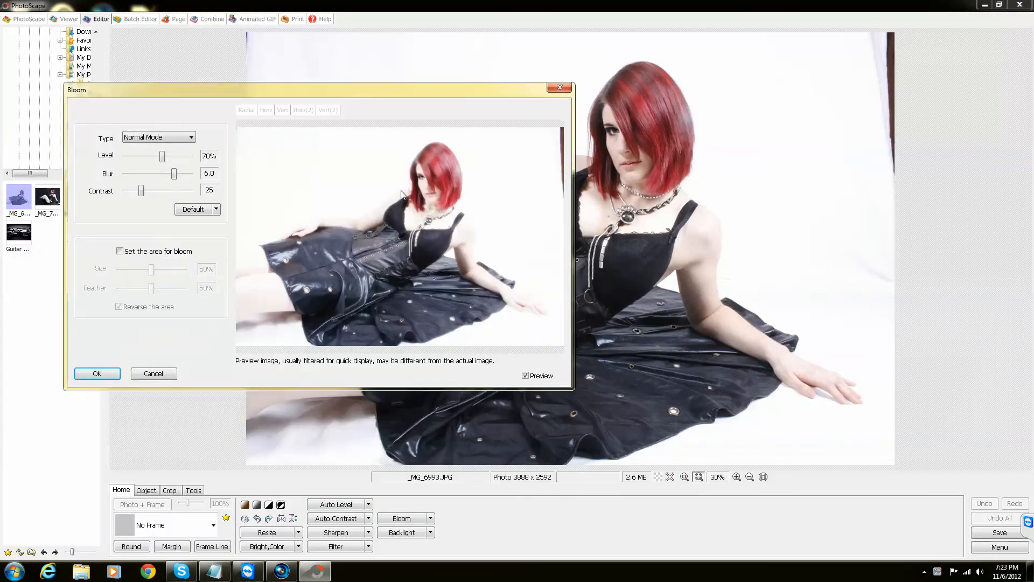
Step: Compare the photo with the bloom preview off and on, and look through the available bloom types
{"action": "left_click", "coordinate": [525, 376]}
{"action": "left_click", "coordinate": [526, 377]}
{"action": "left_click", "coordinate": [177, 141]}
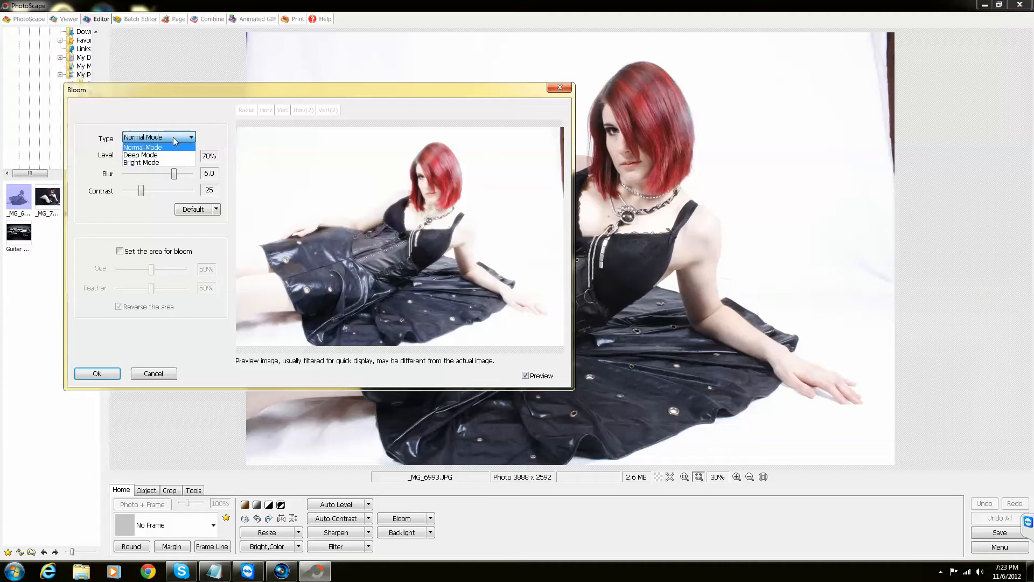
{"action": "left_click", "coordinate": [172, 138]}
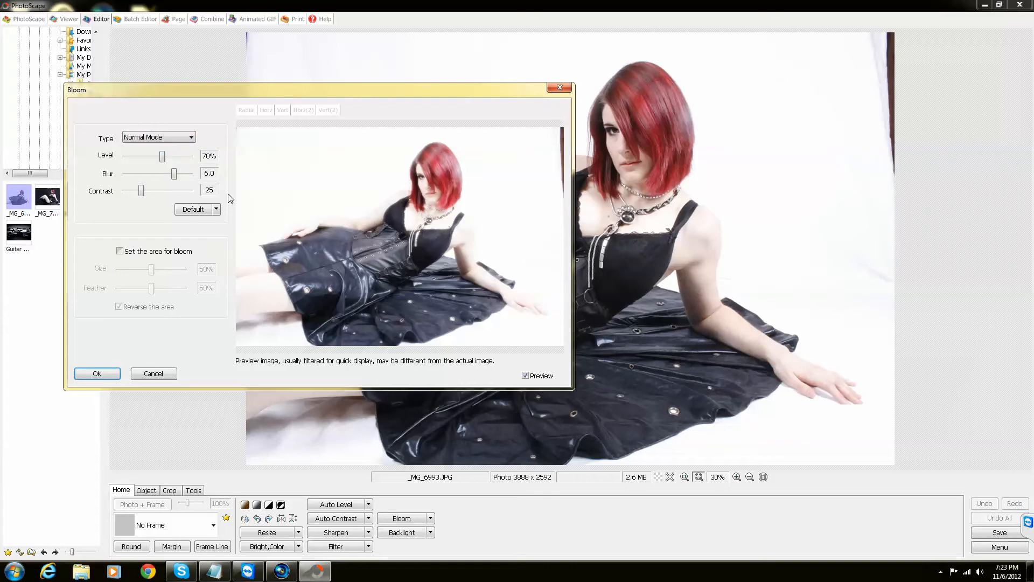
Step: Try lower and higher bloom levels, including 35%, and settle on a level of 80%
{"action": "left_click_drag", "start_coordinate": [162, 156], "coordinate": [128, 162]}
{"action": "left_click_drag", "start_coordinate": [128, 160], "coordinate": [175, 163]}
{"action": "left_click_drag", "start_coordinate": [173, 160], "coordinate": [129, 159]}
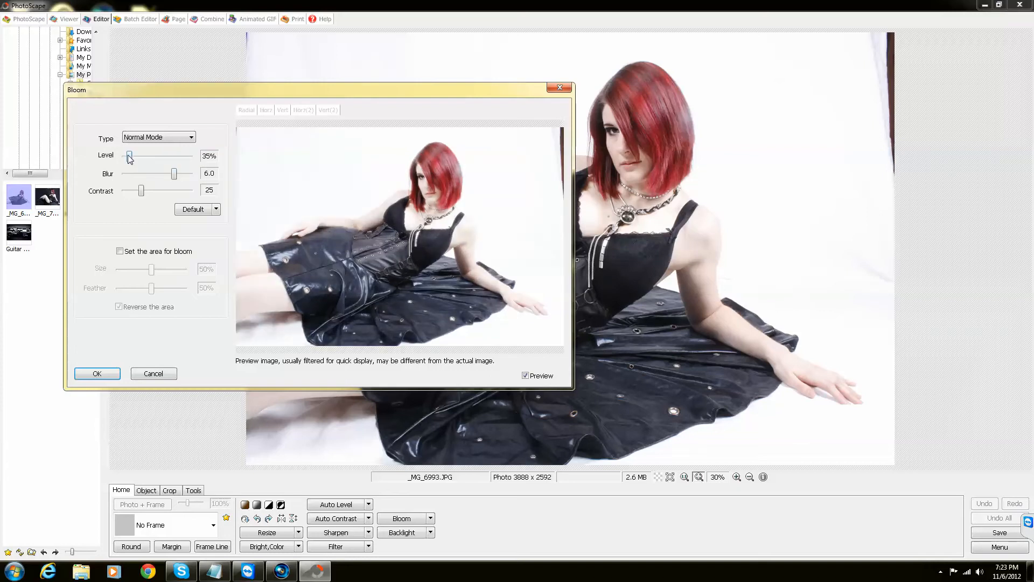
{"action": "left_click_drag", "start_coordinate": [157, 156], "coordinate": [169, 156]}
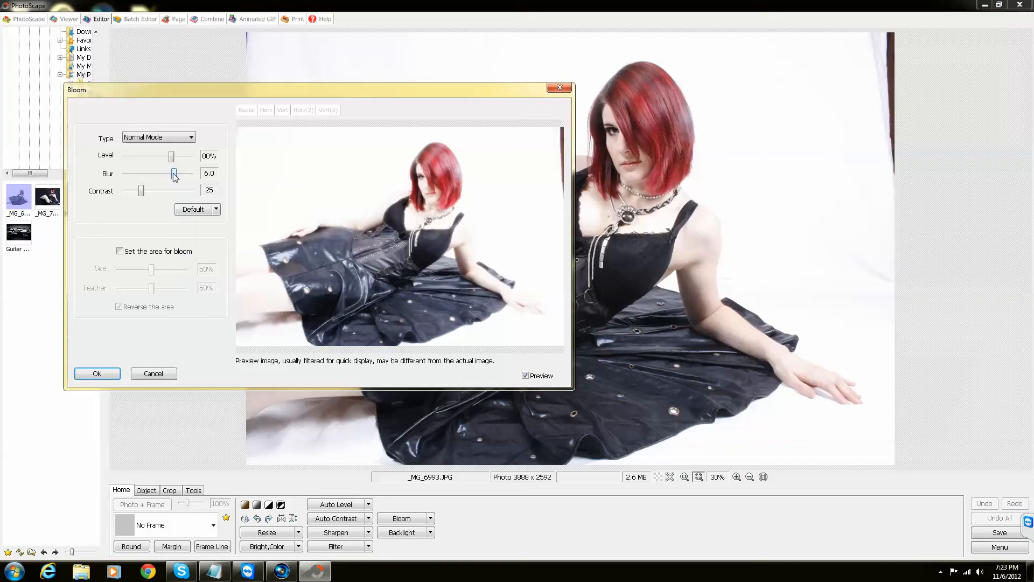
Step: Test the bloom blur at its maximum and at 0.0, and set it to 3.3
{"action": "left_click_drag", "start_coordinate": [175, 176], "coordinate": [196, 179]}
{"action": "left_click_drag", "start_coordinate": [191, 177], "coordinate": [124, 178]}
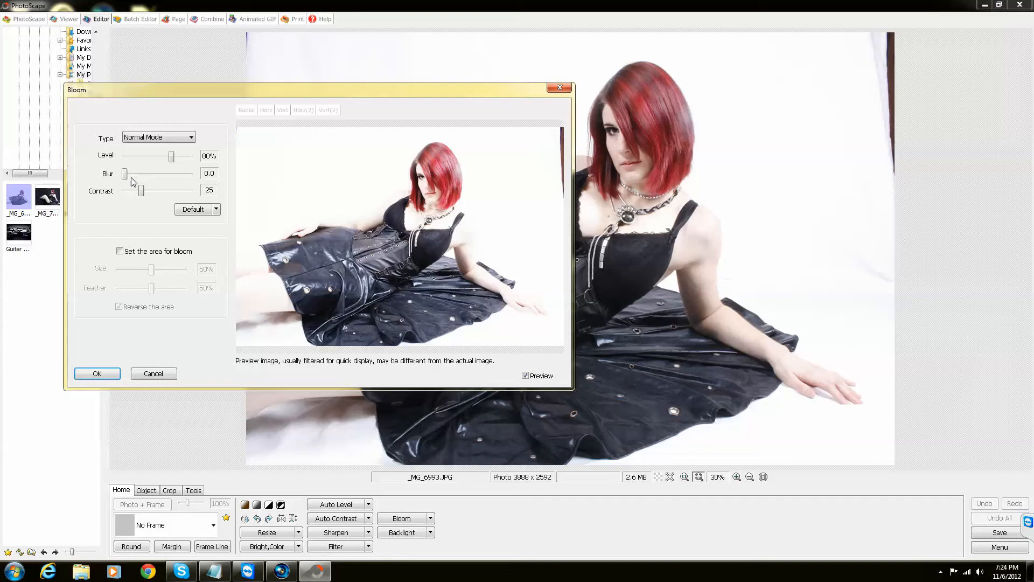
{"action": "left_click_drag", "start_coordinate": [126, 173], "coordinate": [154, 177]}
Step: Test the bloom contrast at 100 and 0, and set it to 48
{"action": "left_click_drag", "start_coordinate": [141, 194], "coordinate": [183, 196]}
{"action": "left_click_drag", "start_coordinate": [183, 195], "coordinate": [196, 197]}
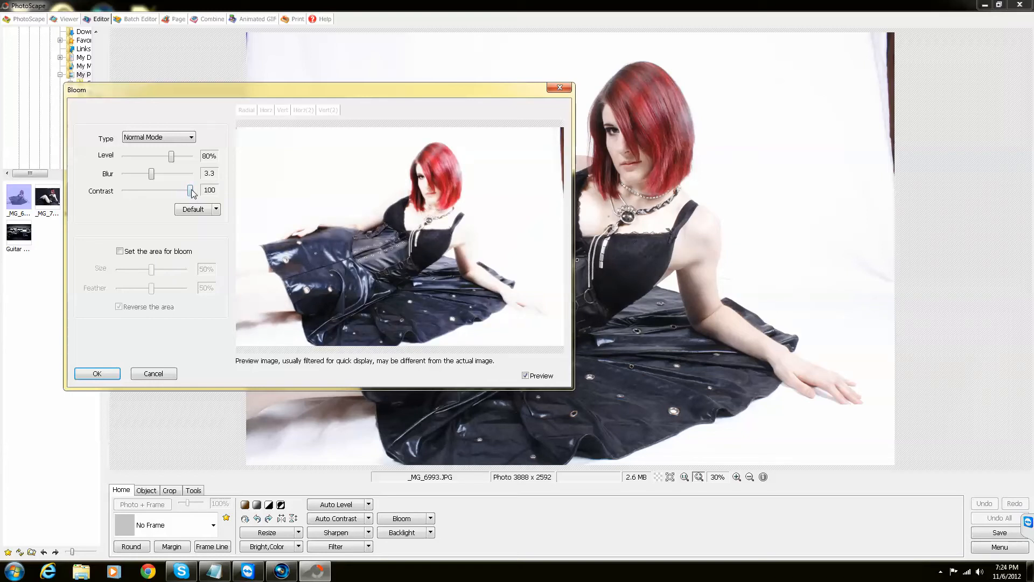
{"action": "left_click_drag", "start_coordinate": [193, 193], "coordinate": [120, 199]}
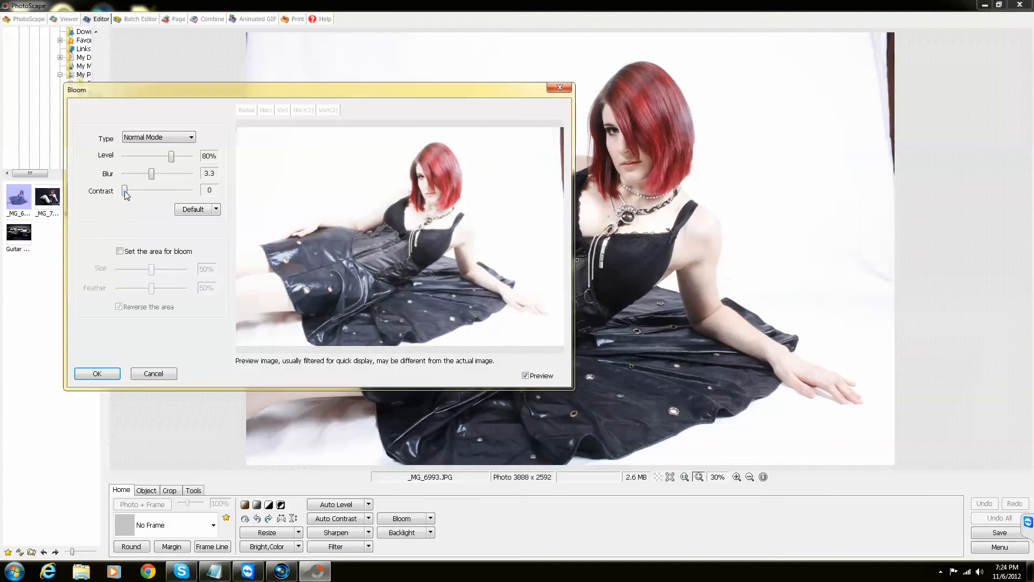
{"action": "left_click_drag", "start_coordinate": [124, 192], "coordinate": [160, 188]}
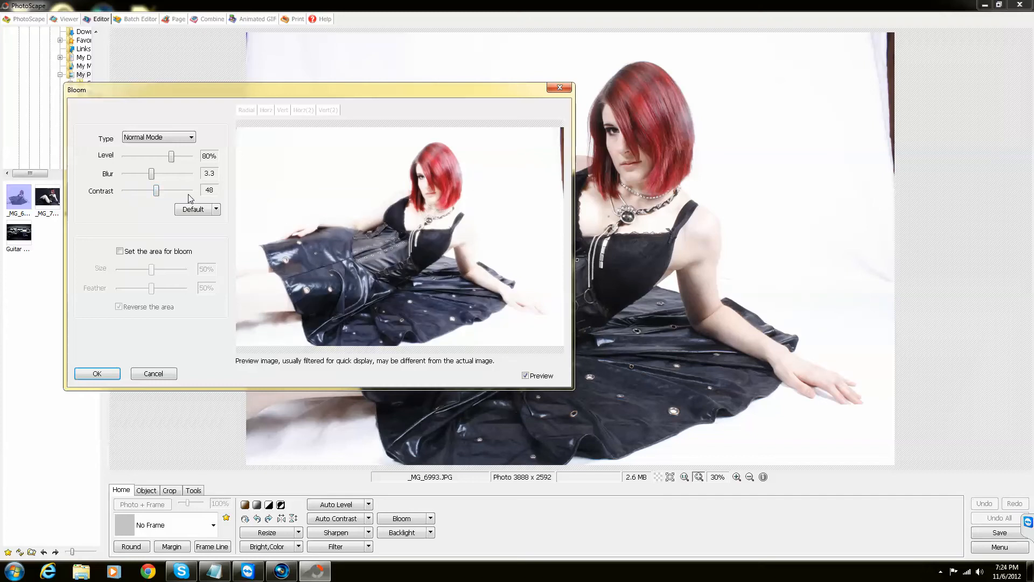
Step: Try the Deep Mode and Bright Mode bloom types on the preview and return to Normal Mode
{"action": "left_click", "coordinate": [190, 138]}
{"action": "left_click", "coordinate": [178, 156]}
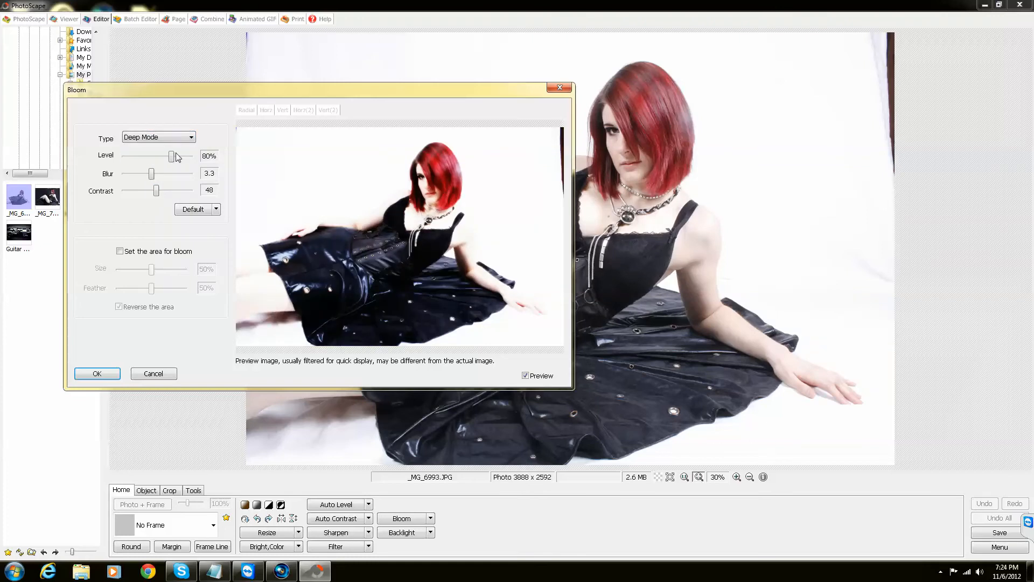
{"action": "left_click", "coordinate": [190, 138]}
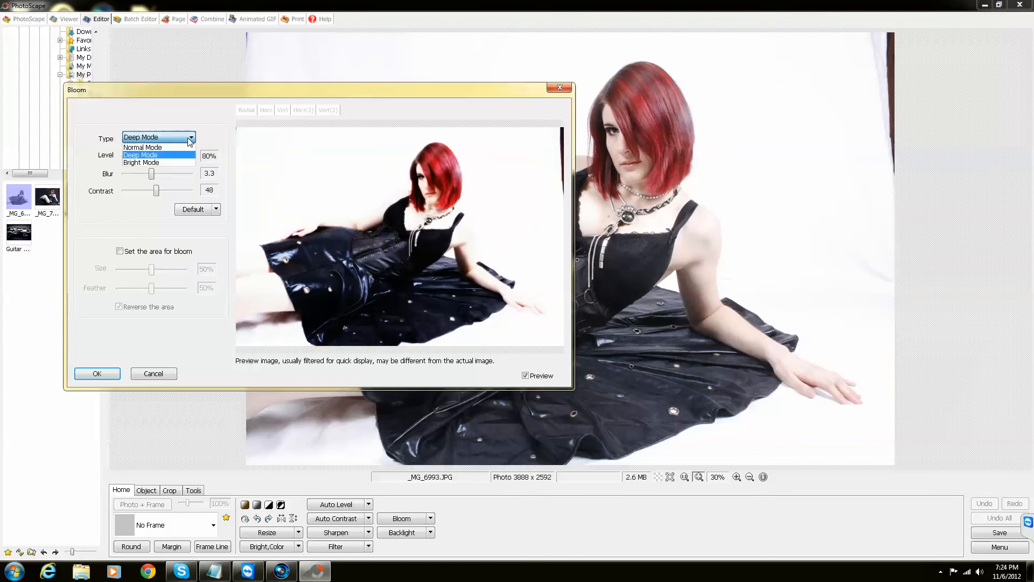
{"action": "left_click", "coordinate": [182, 163]}
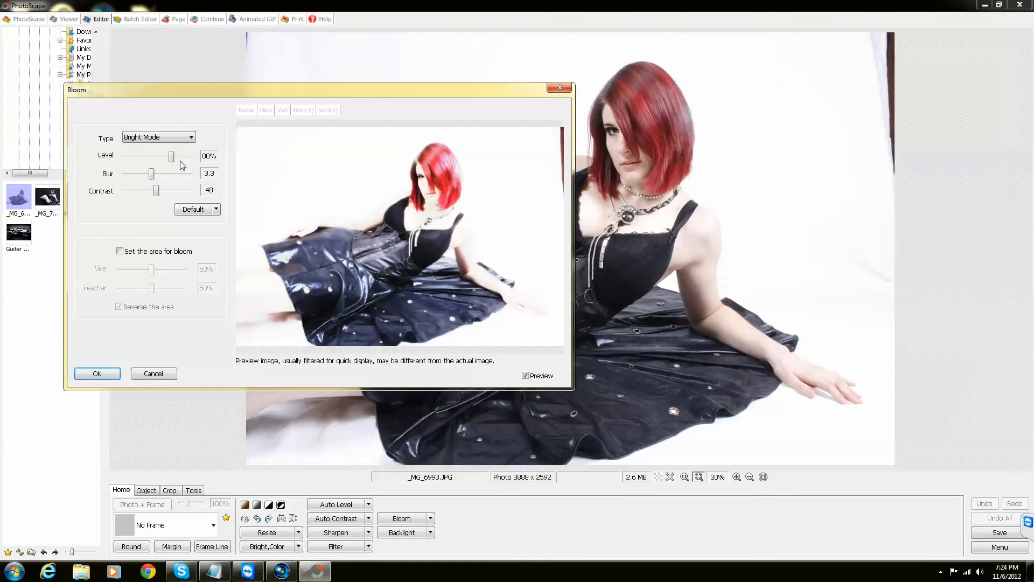
{"action": "left_click", "coordinate": [178, 137]}
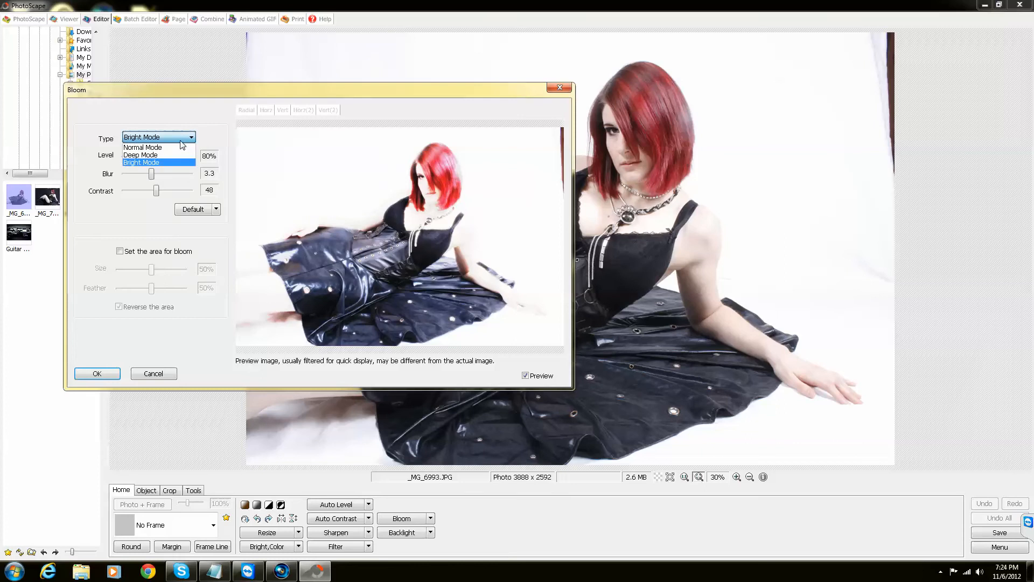
{"action": "left_click", "coordinate": [176, 148]}
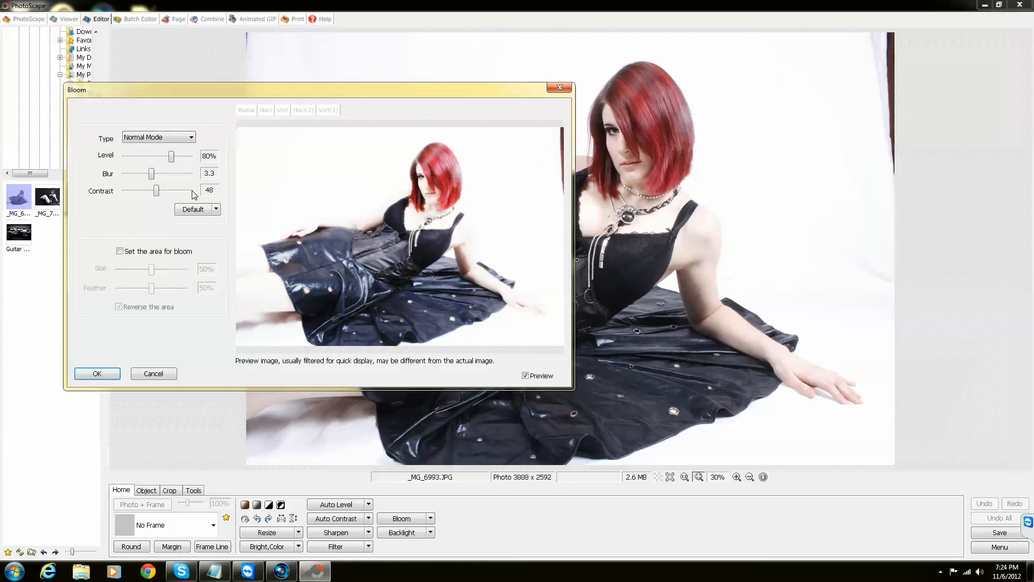
Step: Look at the bloom strength presets without choosing one, apply the bloom to the photo and undo it
{"action": "left_click", "coordinate": [216, 210]}
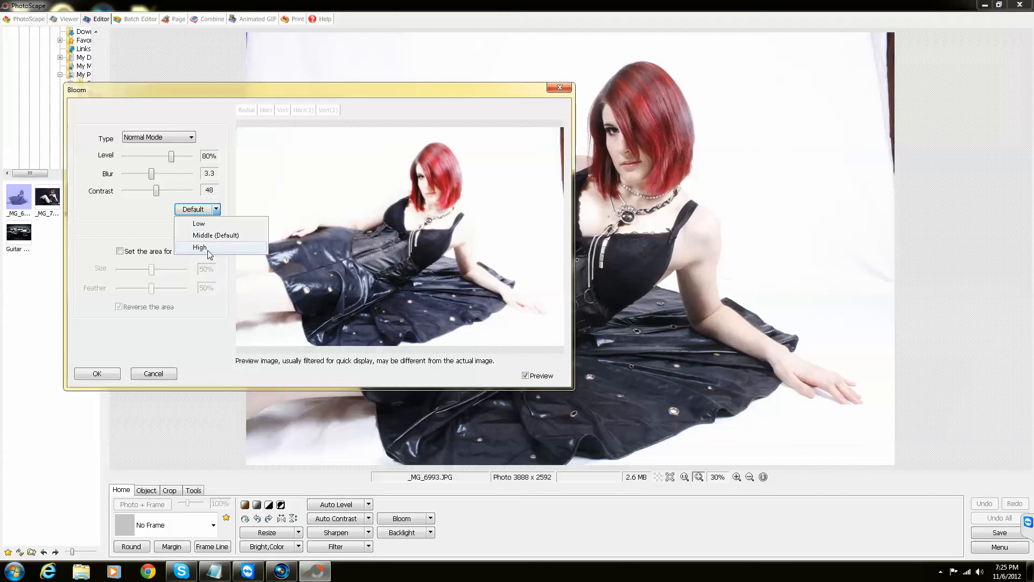
{"action": "left_click", "coordinate": [155, 215]}
{"action": "left_click", "coordinate": [104, 376]}
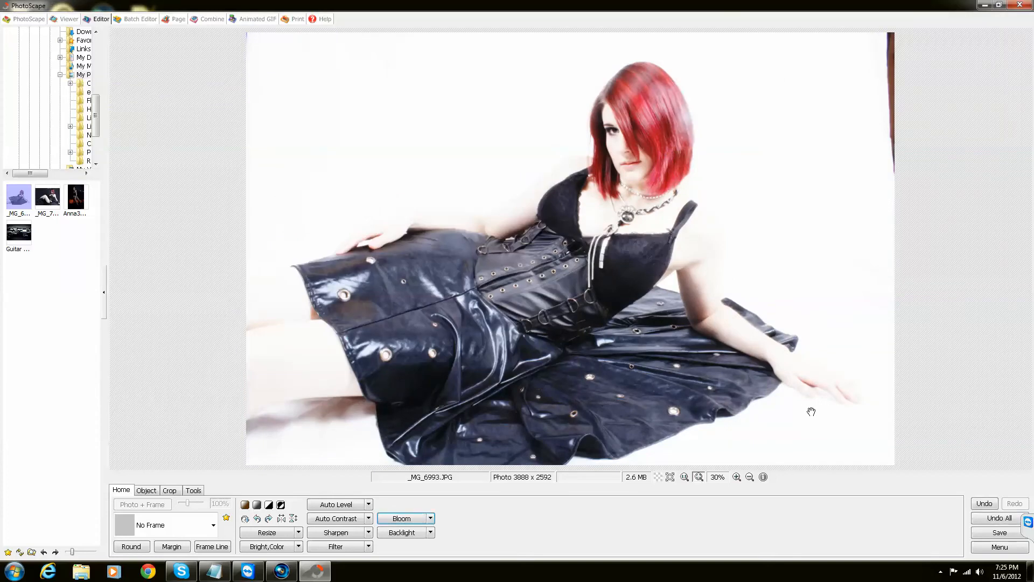
{"action": "left_click", "coordinate": [989, 503]}
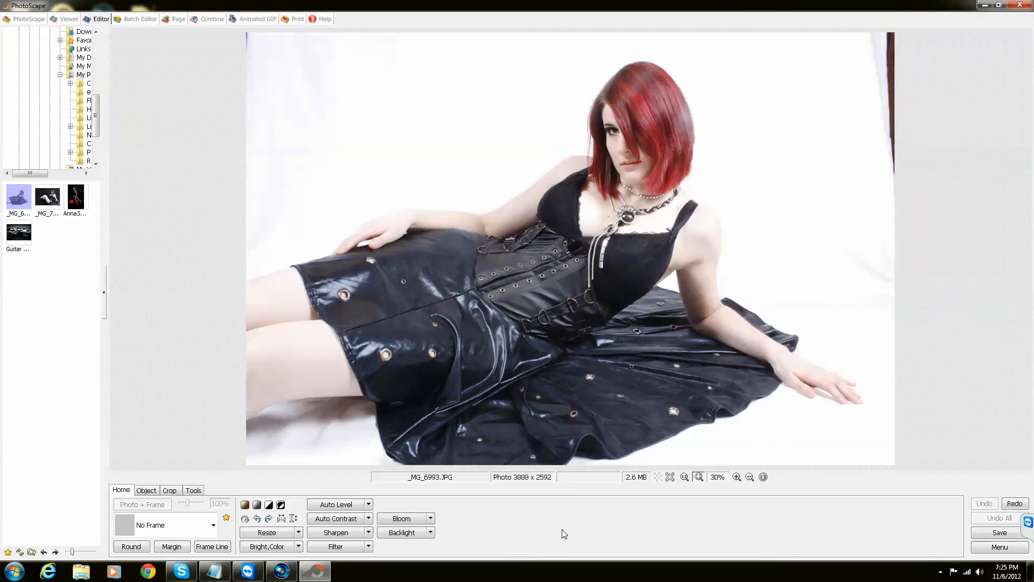
Step: Reopen Bloom with a set area for the effect and place the radial area's centre on the woman's face
{"action": "left_click", "coordinate": [412, 518]}
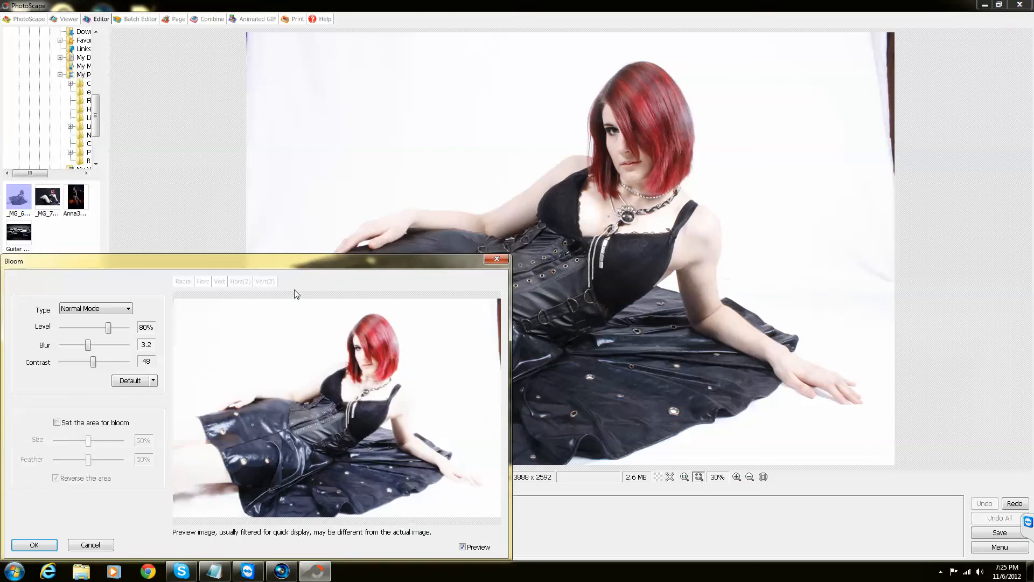
{"action": "left_click_drag", "start_coordinate": [294, 262], "coordinate": [343, 56]}
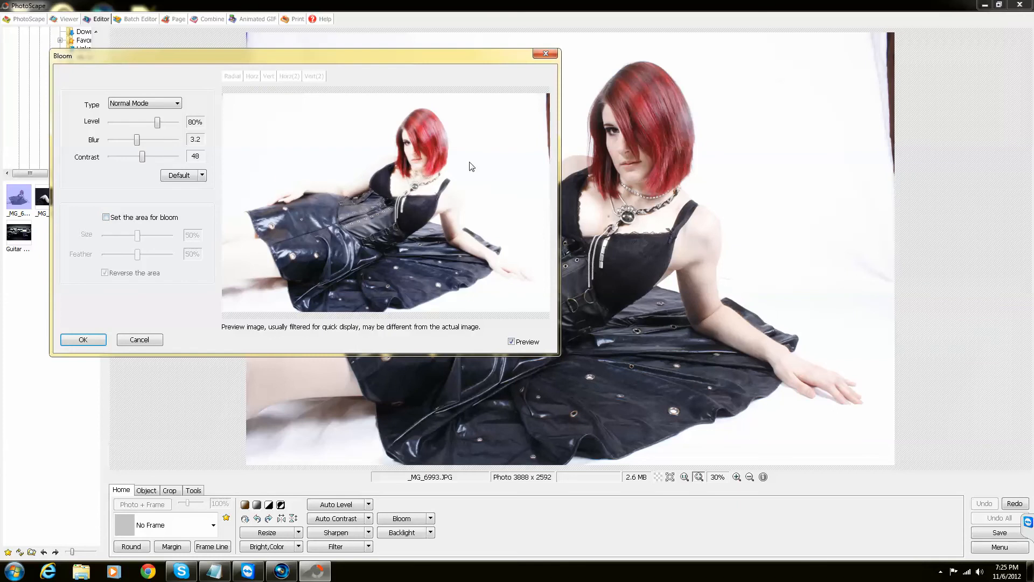
{"action": "left_click", "coordinate": [105, 217]}
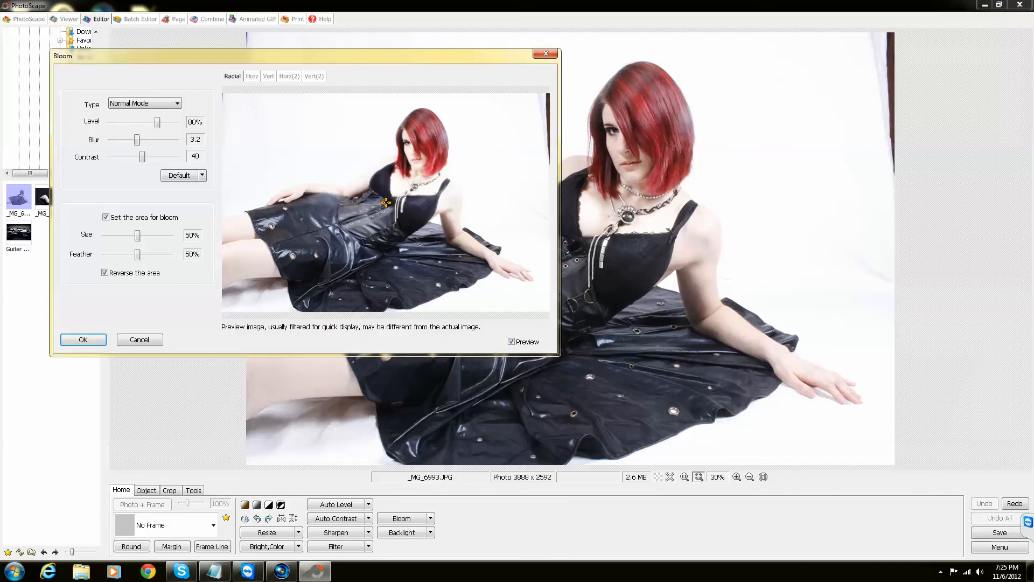
{"action": "mouse_move", "coordinate": [386, 203]}
{"action": "left_mouse_down"}
{"action": "mouse_move", "coordinate": [415, 151]}
{"action": "mouse_move", "coordinate": [358, 148]}
{"action": "mouse_move", "coordinate": [372, 256]}
{"action": "mouse_move", "coordinate": [445, 245]}
{"action": "mouse_move", "coordinate": [431, 176]}
{"action": "mouse_move", "coordinate": [409, 146]}
{"action": "left_mouse_up"}
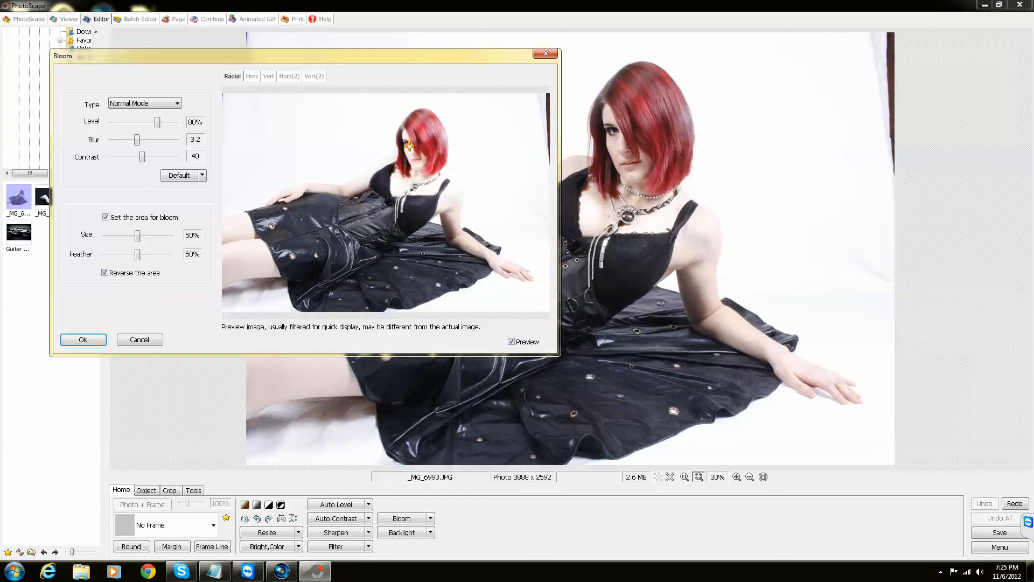
Step: Try the area's feather at 100% and 0%, and set the bloom area to size 46% and feather 50%
{"action": "left_click_drag", "start_coordinate": [139, 240], "coordinate": [102, 247]}
{"action": "left_click_drag", "start_coordinate": [105, 236], "coordinate": [139, 242]}
{"action": "left_click_drag", "start_coordinate": [138, 257], "coordinate": [189, 264]}
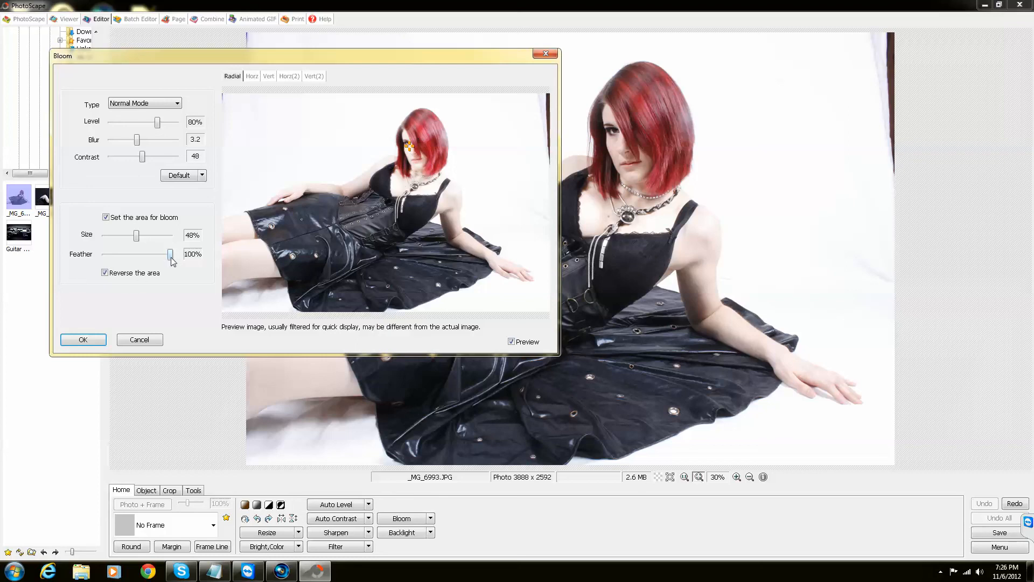
{"action": "left_click_drag", "start_coordinate": [171, 260], "coordinate": [103, 261]}
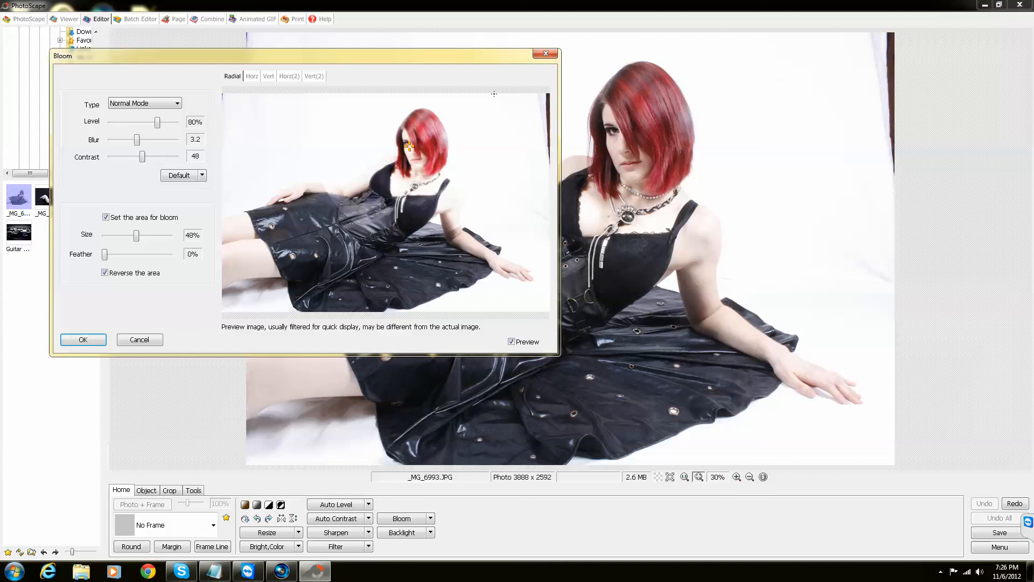
{"action": "mouse_move", "coordinate": [136, 235]}
{"action": "left_mouse_down"}
{"action": "mouse_move", "coordinate": [123, 241]}
{"action": "mouse_move", "coordinate": [152, 243]}
{"action": "left_mouse_up"}
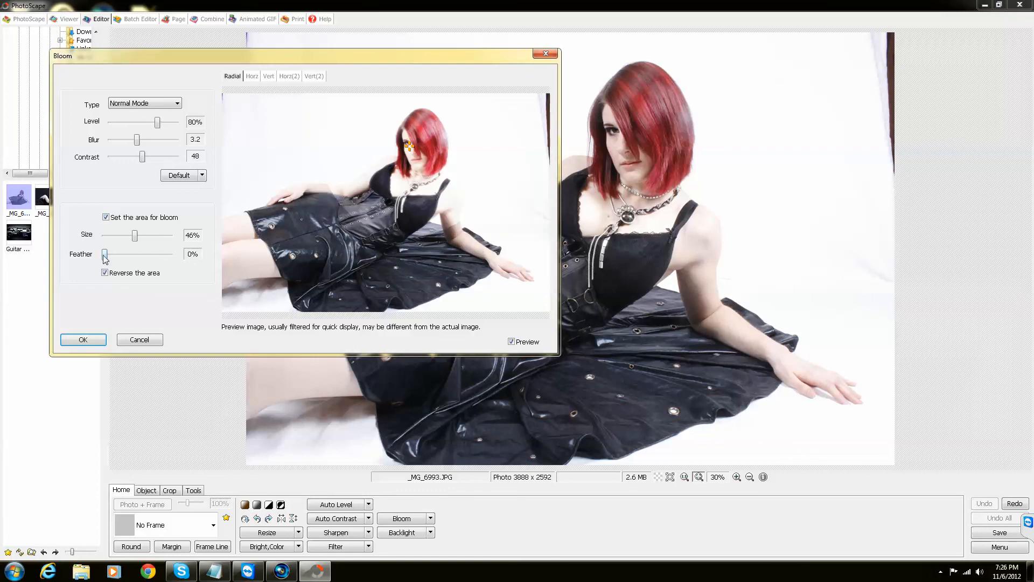
{"action": "left_click_drag", "start_coordinate": [105, 257], "coordinate": [138, 257]}
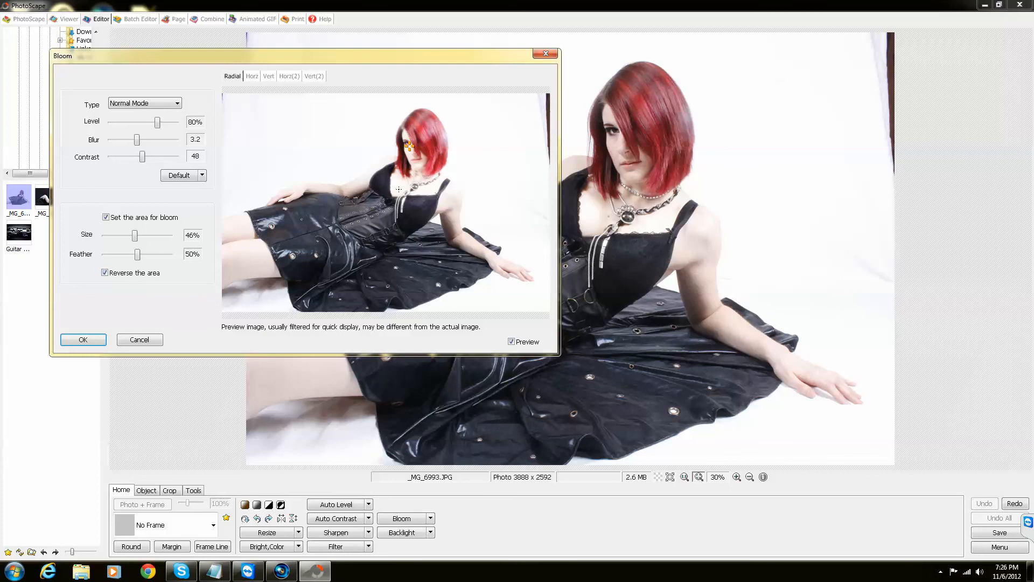
Step: Compare the bloom area with its reversal off and on, and cancel the Bloom effect
{"action": "left_click", "coordinate": [105, 273]}
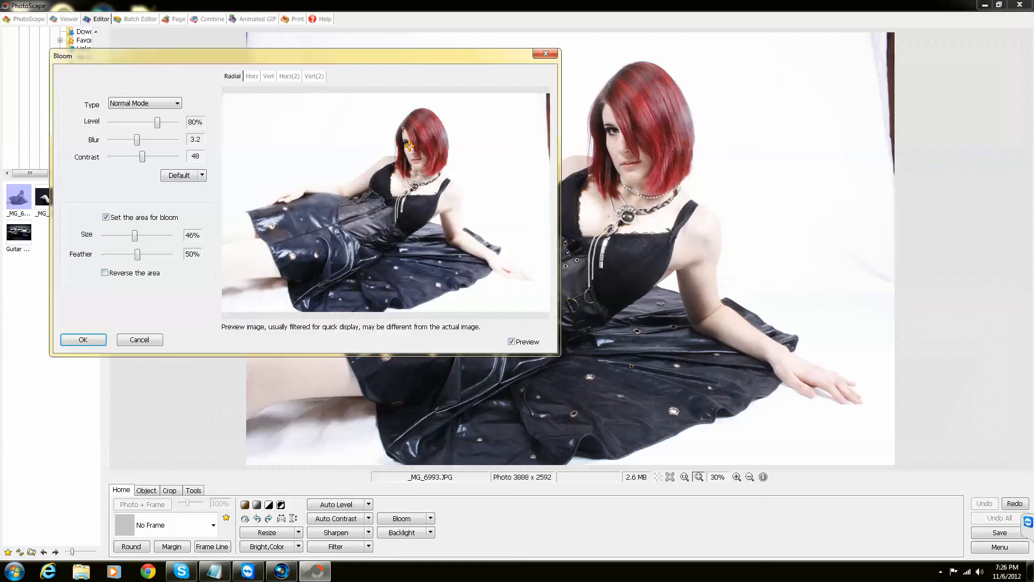
{"action": "left_click", "coordinate": [104, 274]}
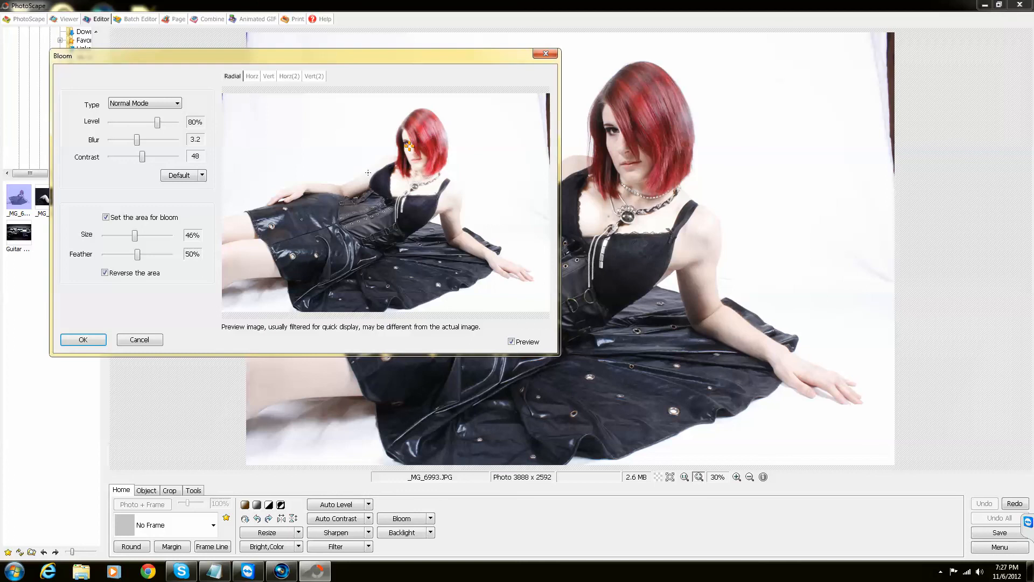
{"action": "left_click", "coordinate": [129, 341]}
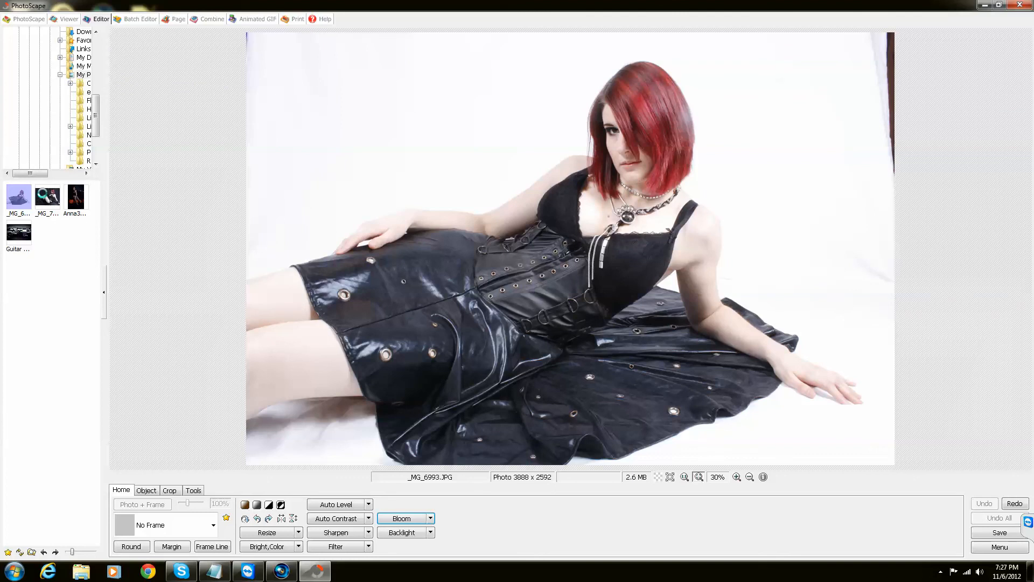
Step: Open the photo _MG_7089.JPG and apply a Normal Mode bloom at level 80% and contrast 48 with slightly more blur
{"action": "left_click", "coordinate": [45, 198]}
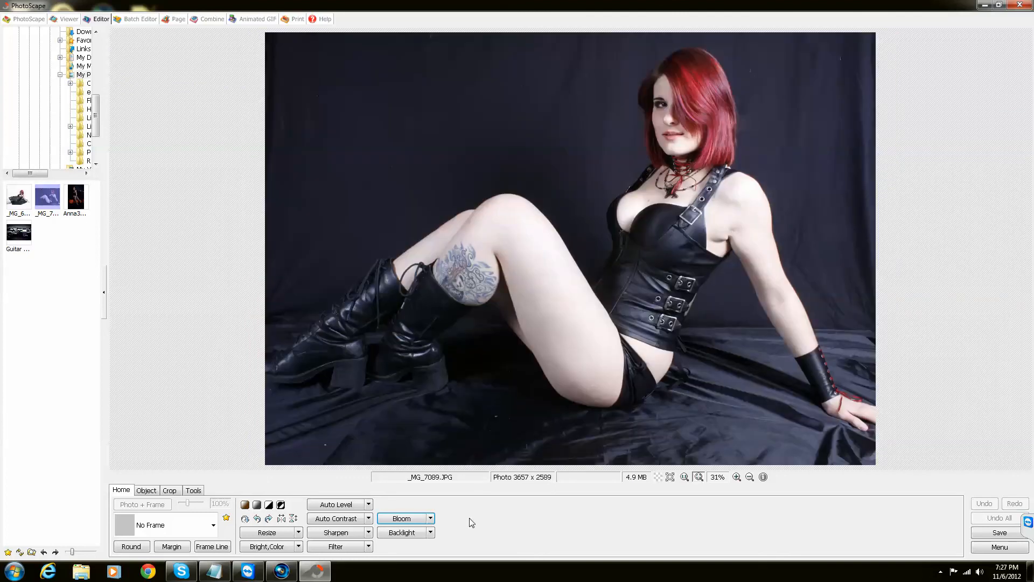
{"action": "left_click", "coordinate": [405, 519]}
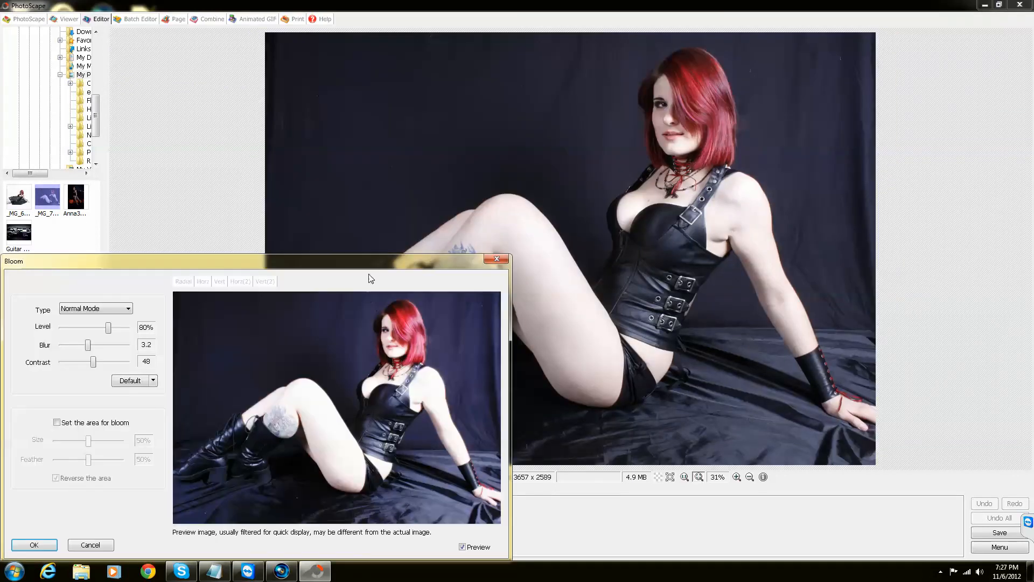
{"action": "left_click_drag", "start_coordinate": [372, 265], "coordinate": [409, 70]}
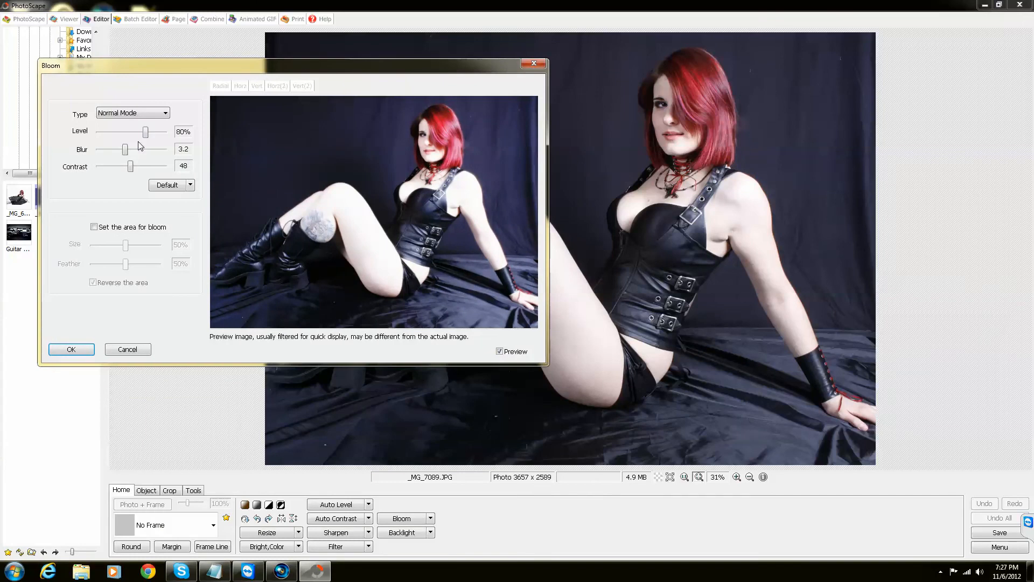
{"action": "left_click_drag", "start_coordinate": [125, 151], "coordinate": [129, 151]}
{"action": "left_click", "coordinate": [71, 349]}
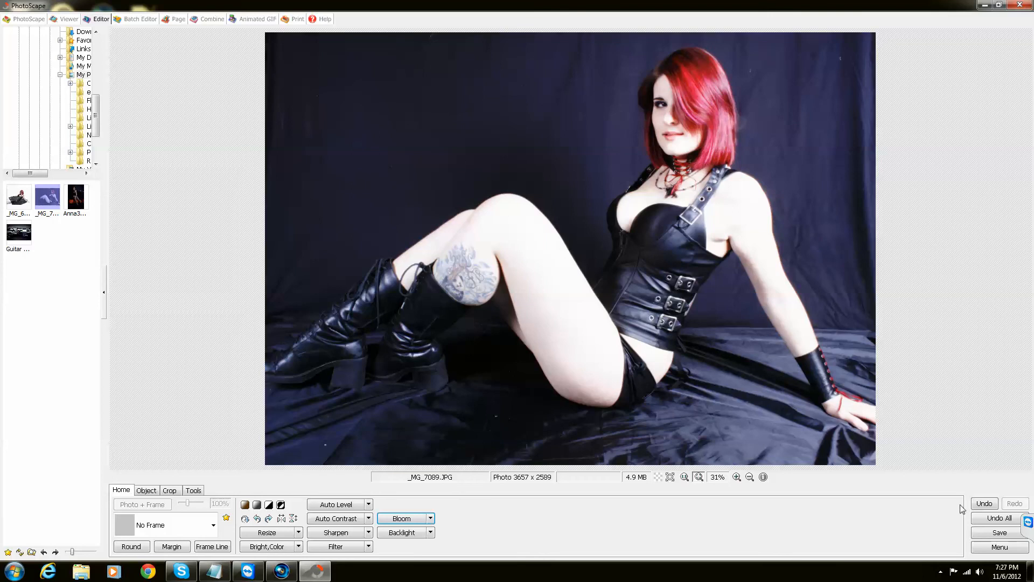
Step: Undo the bloom on the photo and close PhotoScape
{"action": "left_click", "coordinate": [985, 503]}
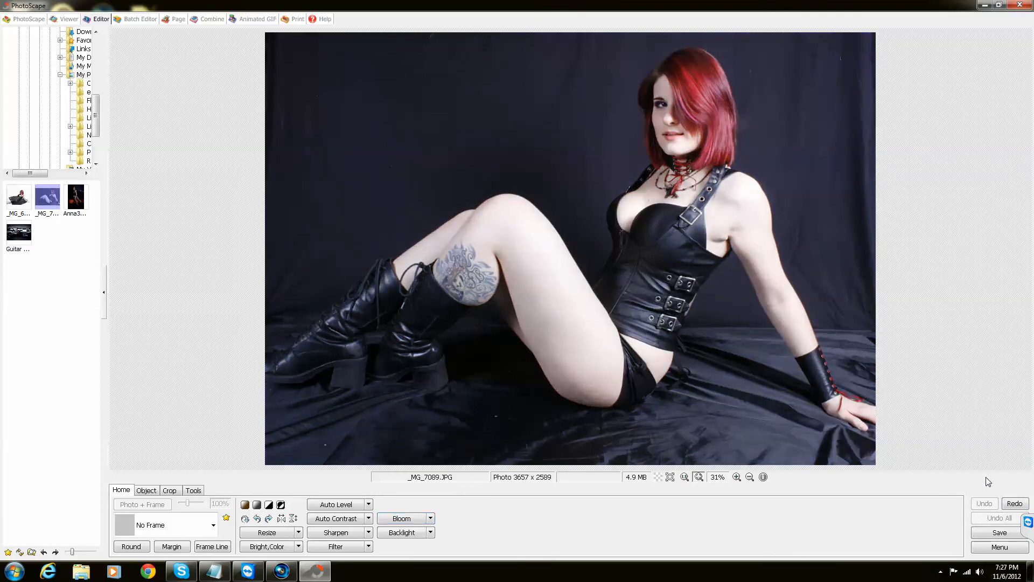
{"action": "left_click", "coordinate": [1020, 5]}
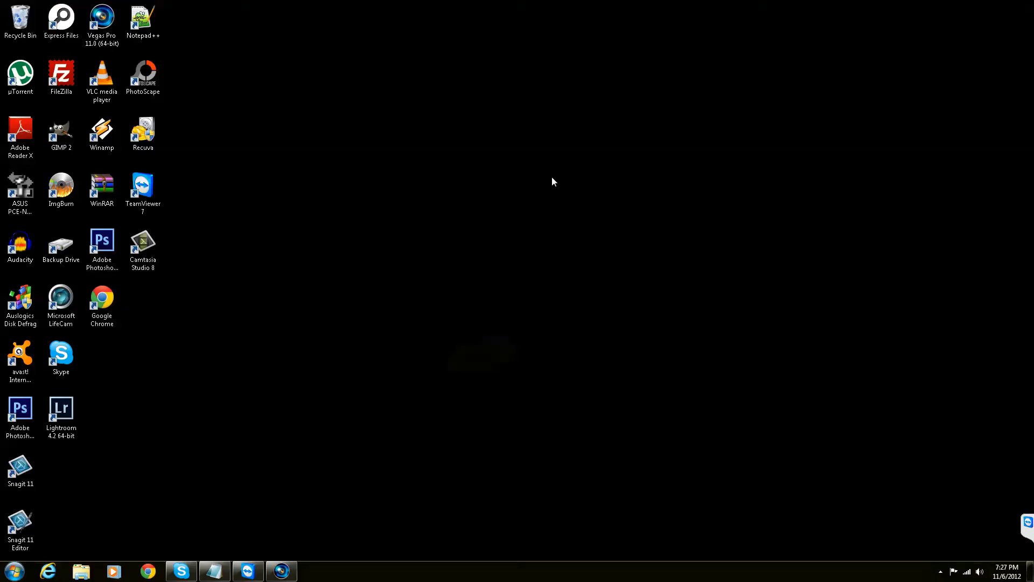